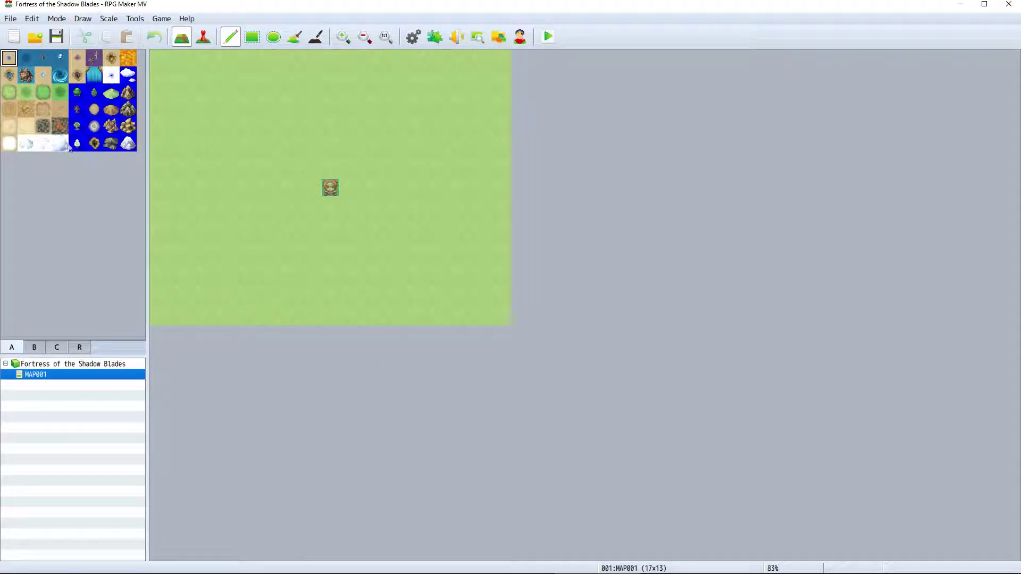
Step: Paint a vertical strip of Grassland A (Dark) down the left side of MAP001
{"action": "left_click", "coordinate": [28, 93]}
{"action": "left_click", "coordinate": [244, 103]}
{"action": "mouse_move", "coordinate": [223, 118]}
{"action": "left_mouse_down"}
{"action": "mouse_move", "coordinate": [223, 225]}
{"action": "mouse_move", "coordinate": [232, 104]}
{"action": "mouse_move", "coordinate": [247, 145]}
{"action": "mouse_move", "coordinate": [244, 187]}
{"action": "left_mouse_up"}
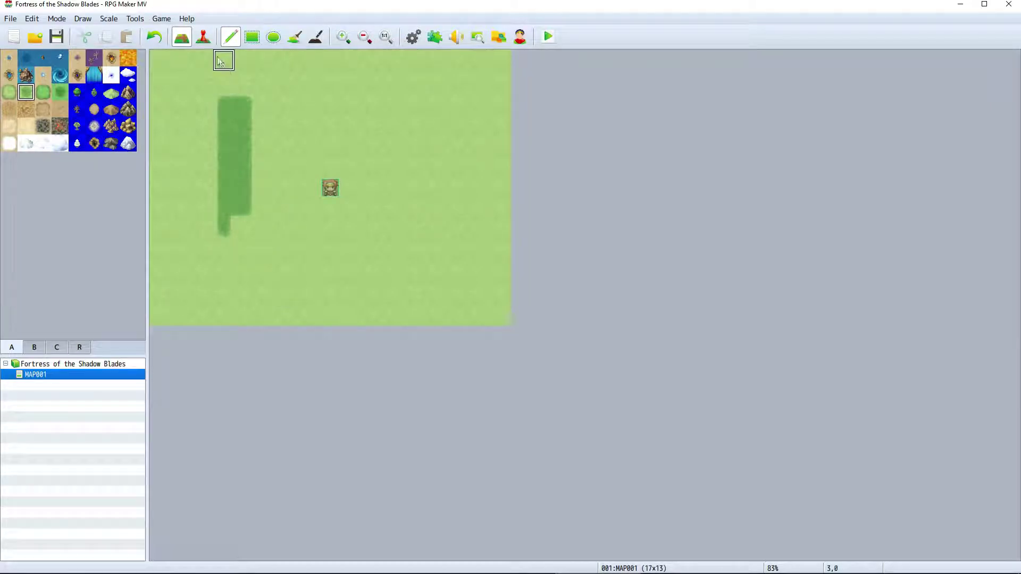
Step: Switch to Event mode and cancel a new event started on tile 9,3
{"action": "left_click", "coordinate": [203, 37]}
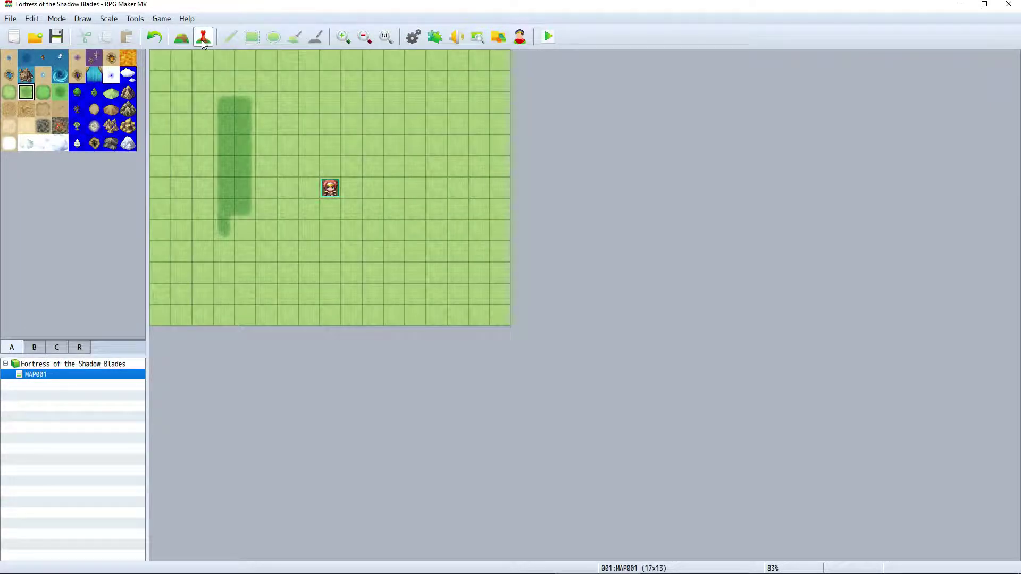
{"action": "double_click", "coordinate": [360, 126]}
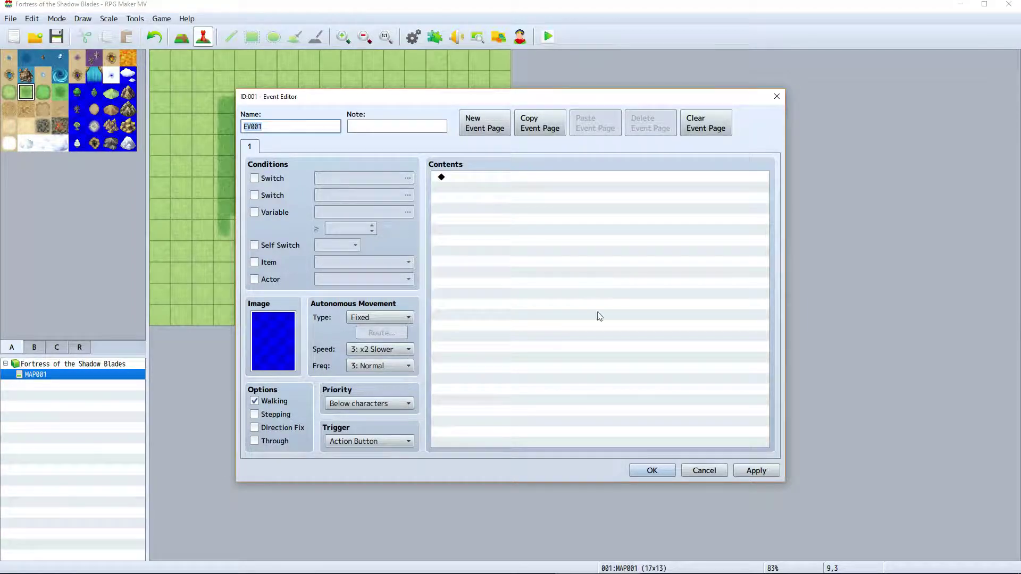
{"action": "left_click", "coordinate": [701, 469]}
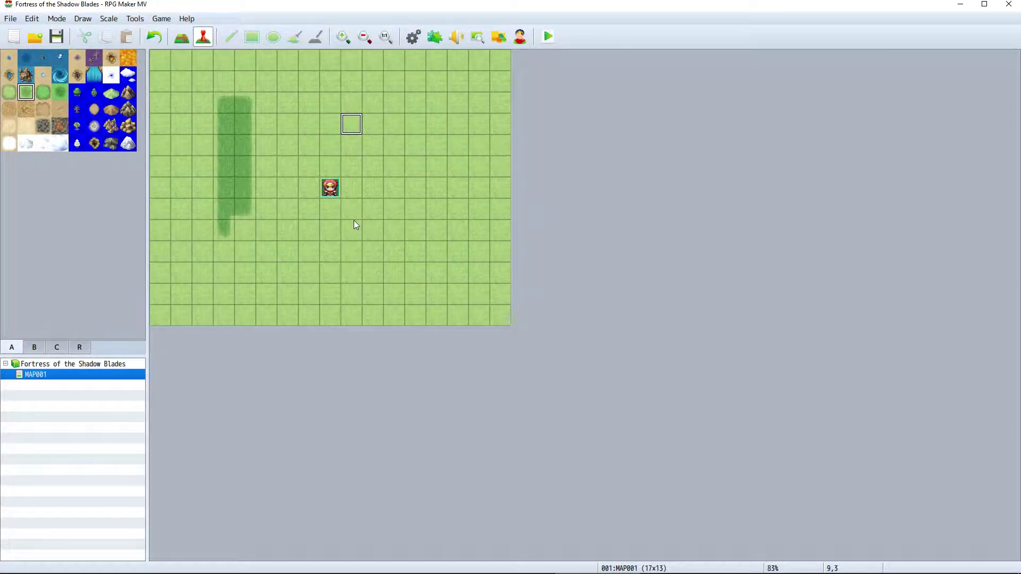
Step: Zoom the MAP001 view in and out, settling at 125%
{"action": "scroll", "coordinate": [353, 220], "scroll_direction": "up", "scroll_amount": 3, "text": "ctrl"}
{"action": "scroll", "coordinate": [354, 222], "scroll_direction": "down", "scroll_amount": 3, "text": "ctrl"}
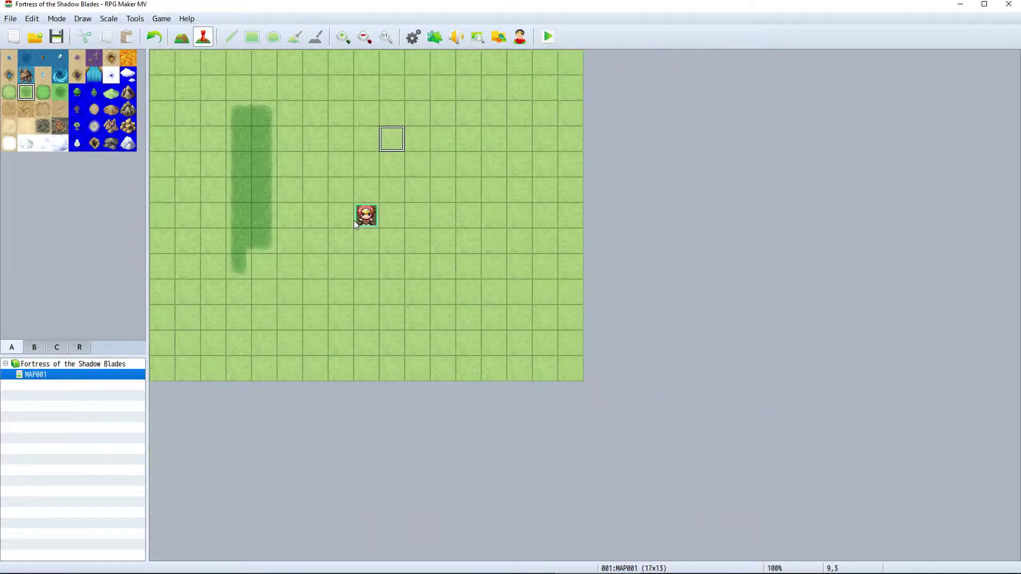
{"action": "scroll", "coordinate": [354, 221], "scroll_direction": "up", "scroll_amount": 2, "text": "ctrl"}
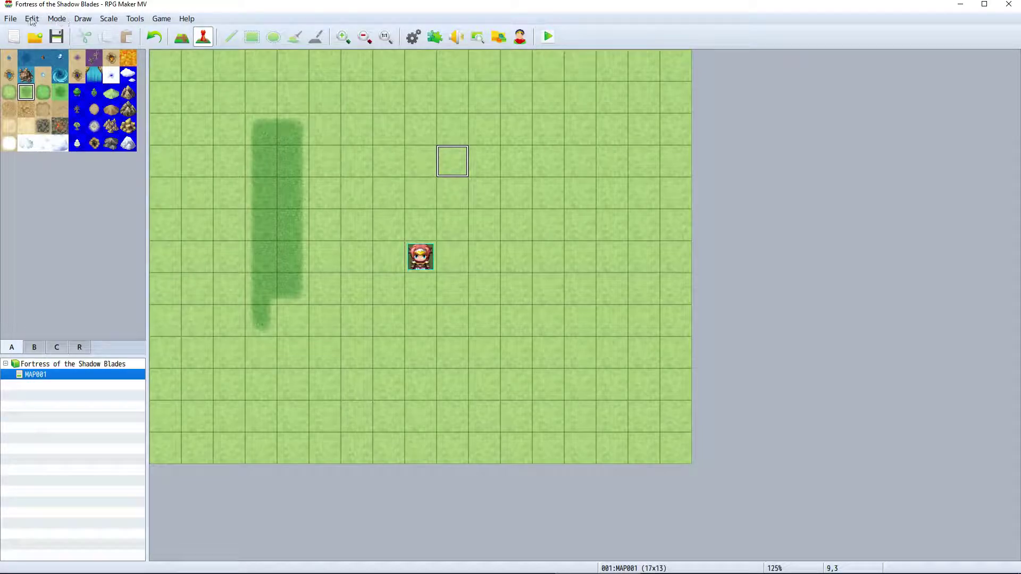
Step: Browse the File, Edit, Mode, Draw, Scale and Tools menus, then open the Database
{"action": "left_click", "coordinate": [12, 20]}
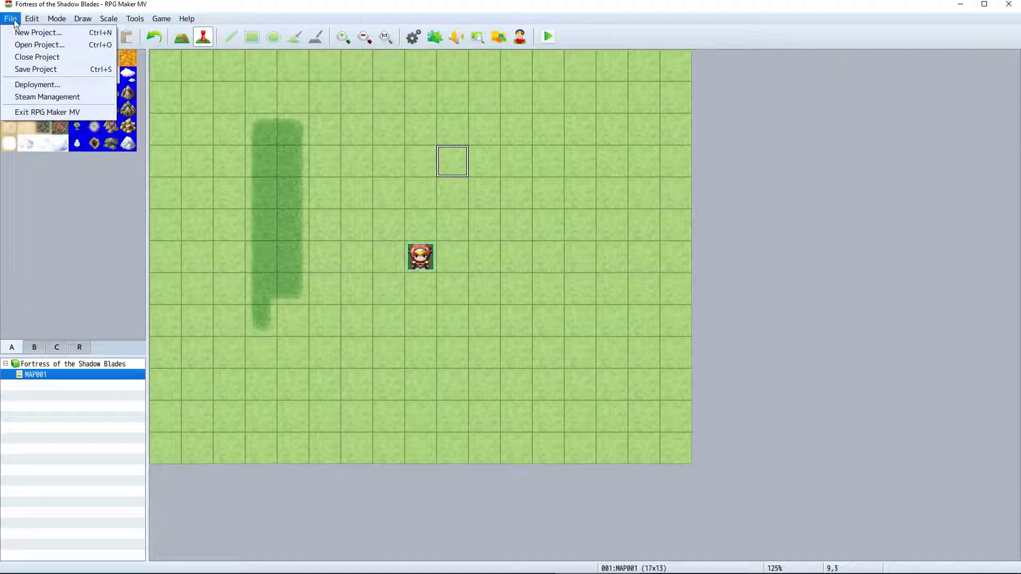
{"action": "mouse_move", "coordinate": [31, 19]}
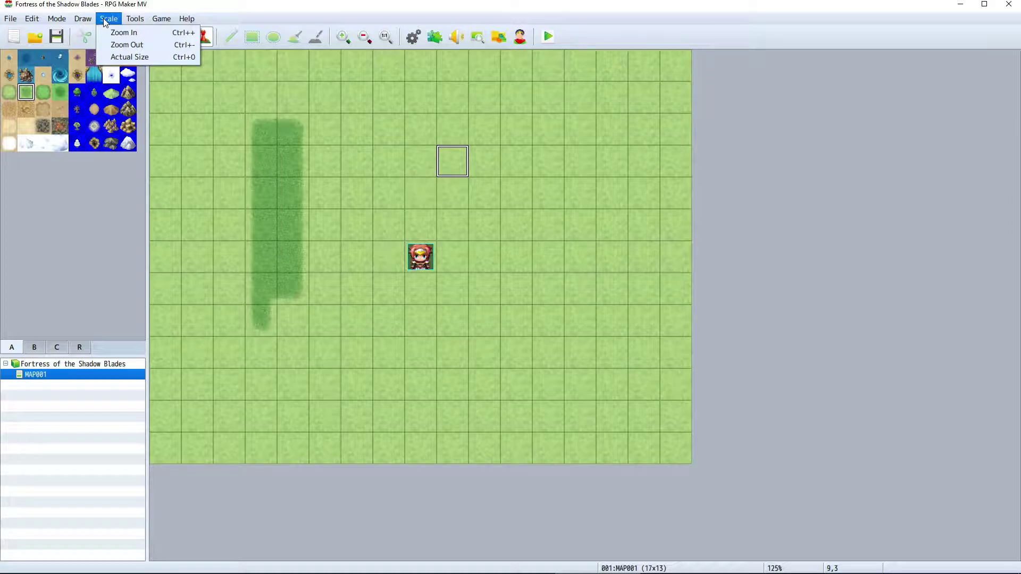
{"action": "mouse_move", "coordinate": [136, 20]}
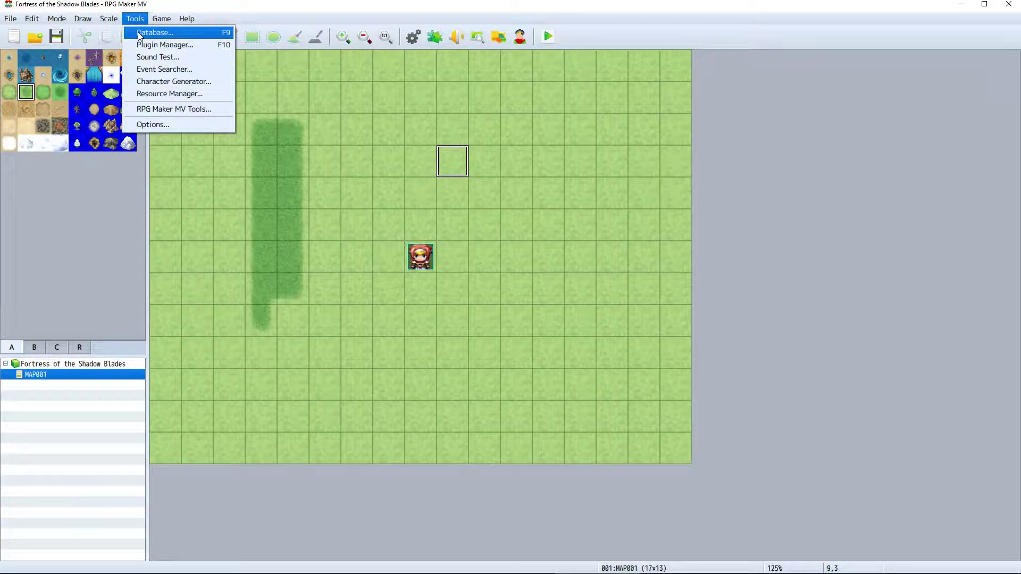
{"action": "left_click", "coordinate": [140, 33]}
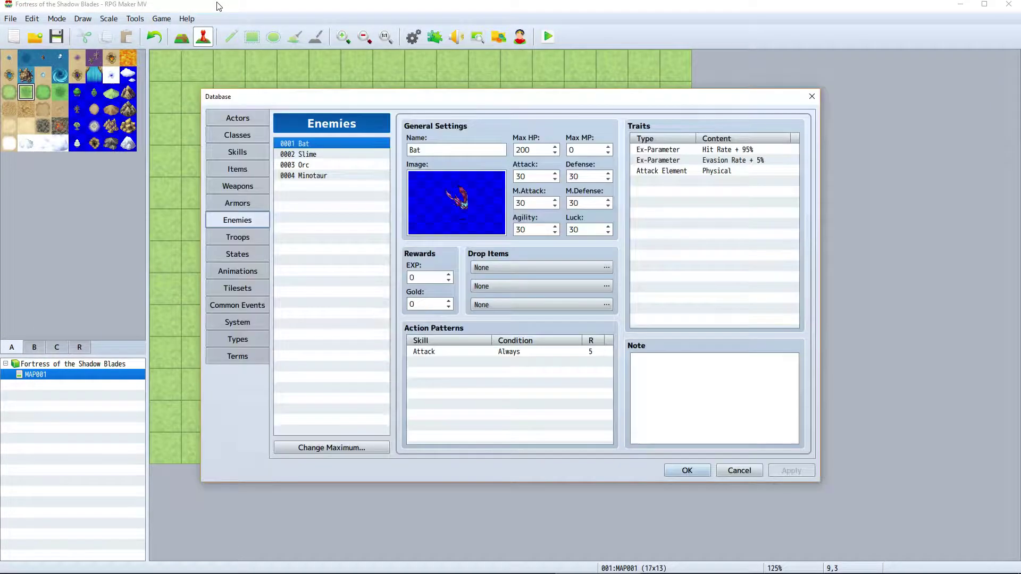
{"action": "left_click", "coordinate": [248, 185]}
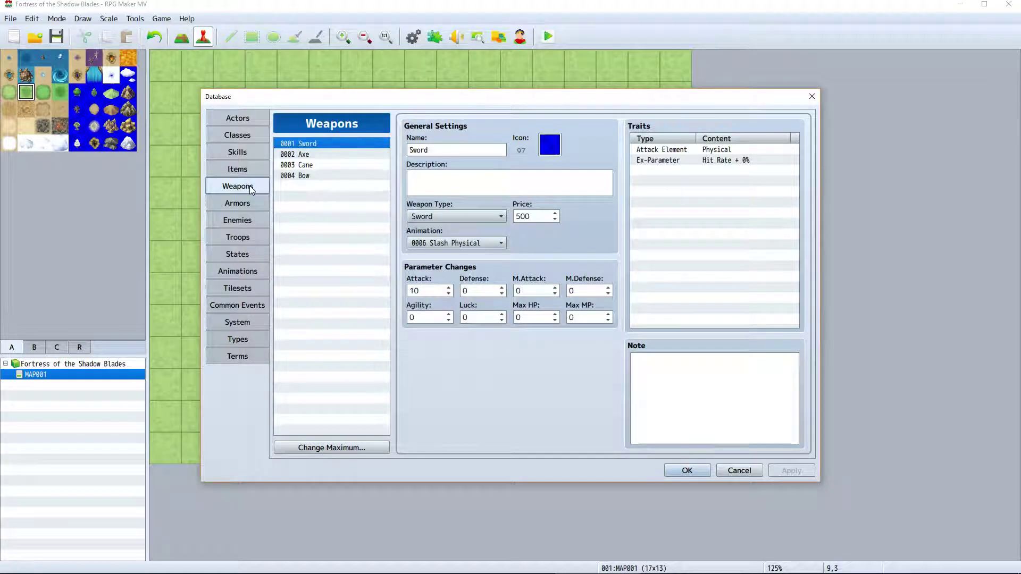
{"action": "left_click", "coordinate": [248, 205]}
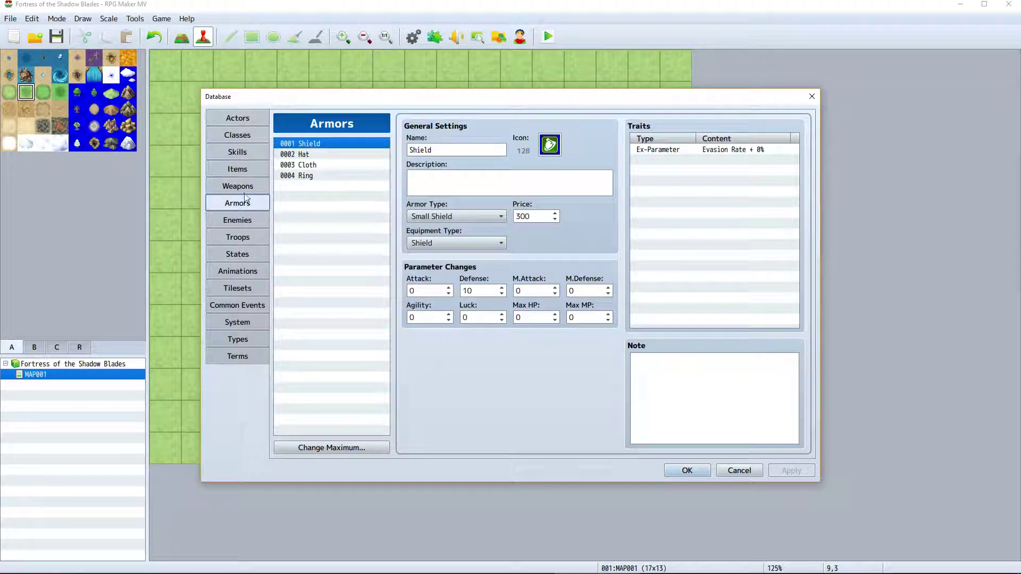
{"action": "left_click", "coordinate": [243, 152]}
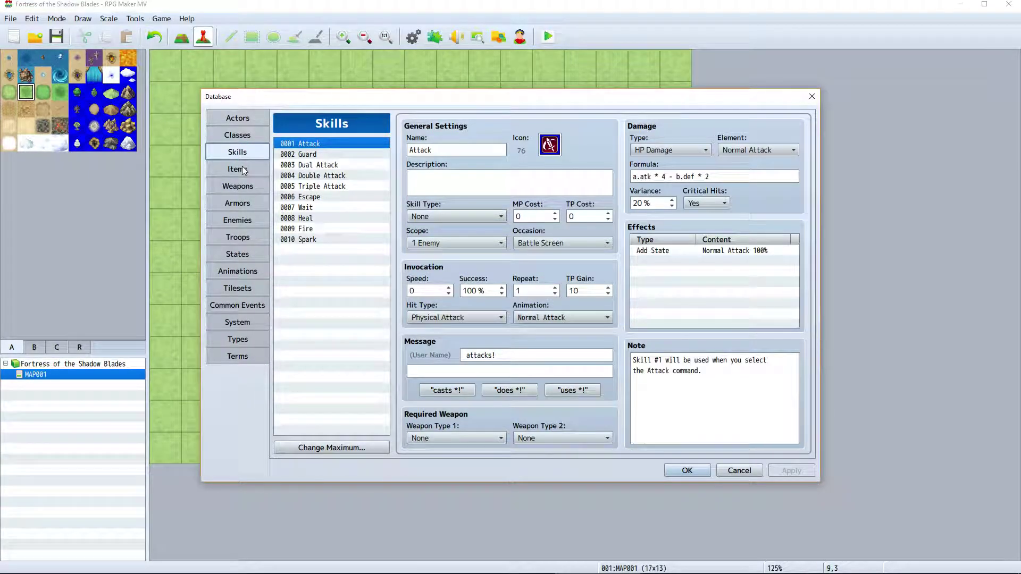
{"action": "left_click", "coordinate": [242, 168]}
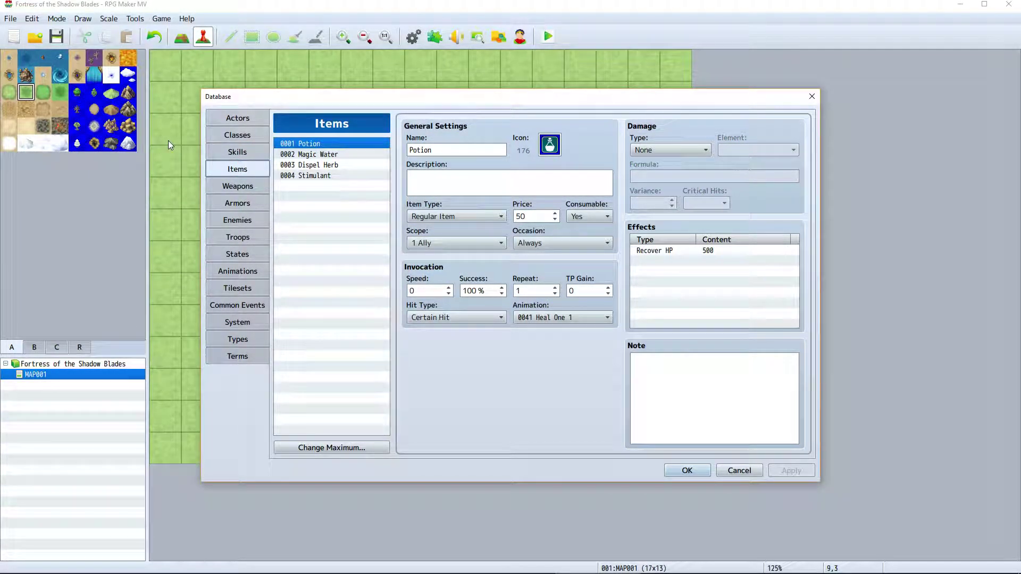
{"action": "left_click", "coordinate": [694, 466]}
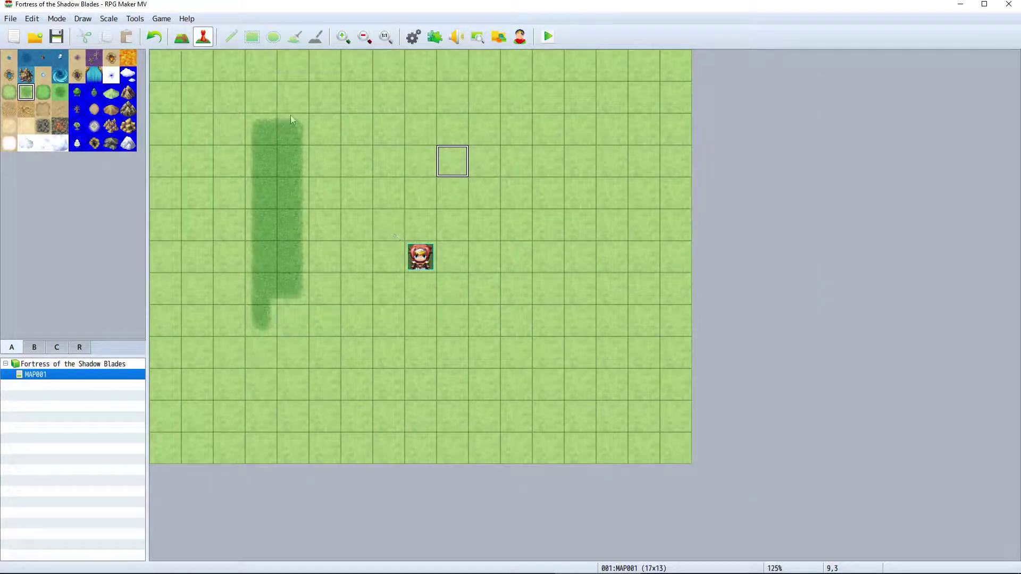
Step: Look through the Game and Help menus, then pick a different ground tile
{"action": "left_click", "coordinate": [134, 18]}
{"action": "mouse_move", "coordinate": [158, 20]}
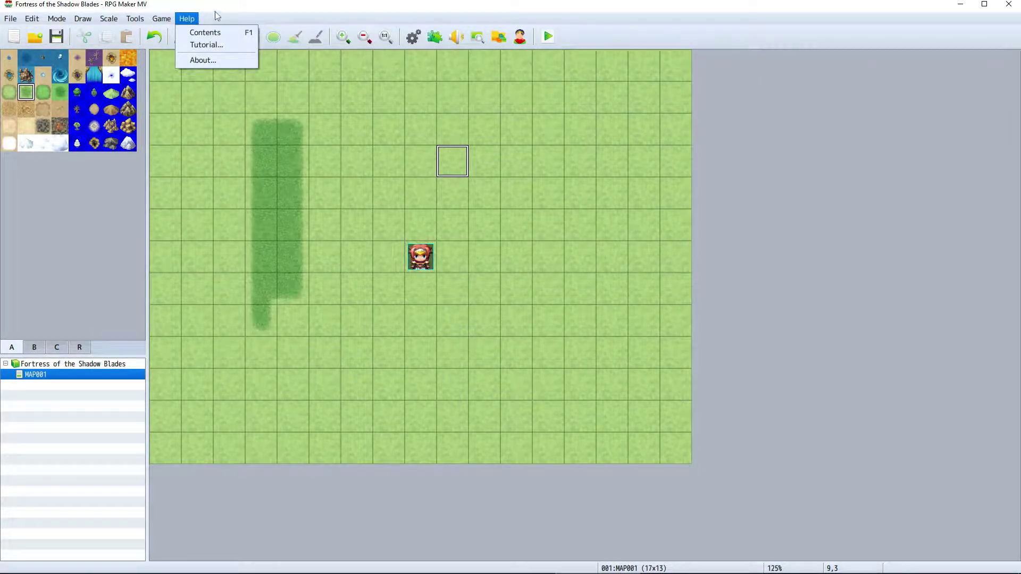
{"action": "left_click", "coordinate": [236, 8]}
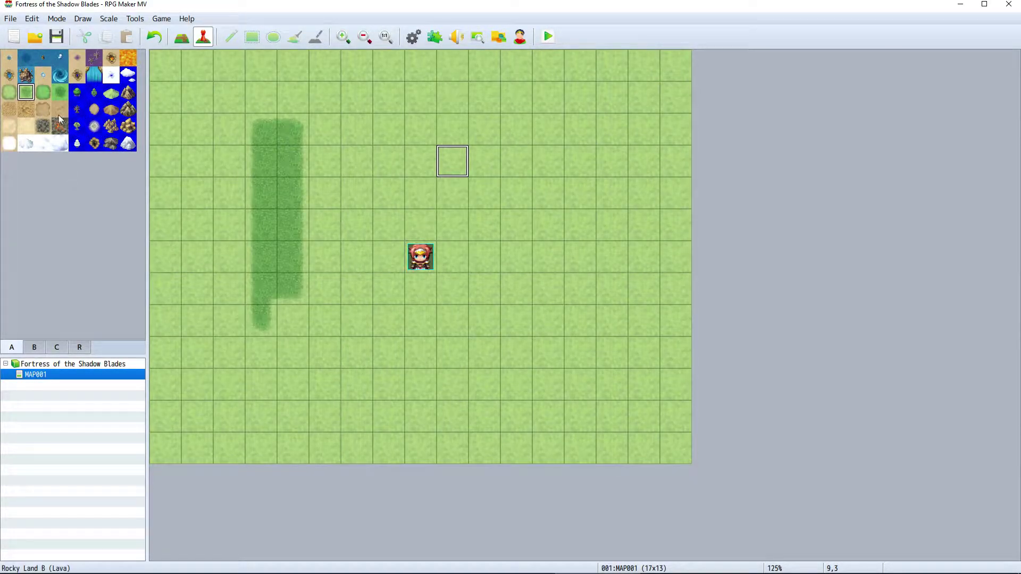
{"action": "left_click", "coordinate": [46, 94]}
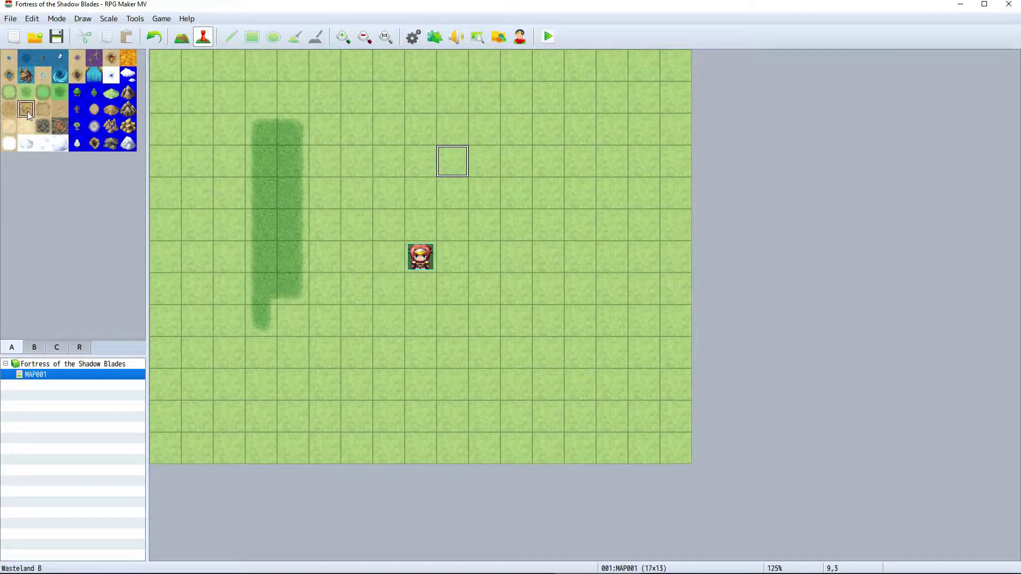
Step: Pick the dirt tile in Map mode and browse palette tabs B, C and R before returning to A
{"action": "left_click", "coordinate": [26, 109]}
{"action": "key", "text": "F5"}
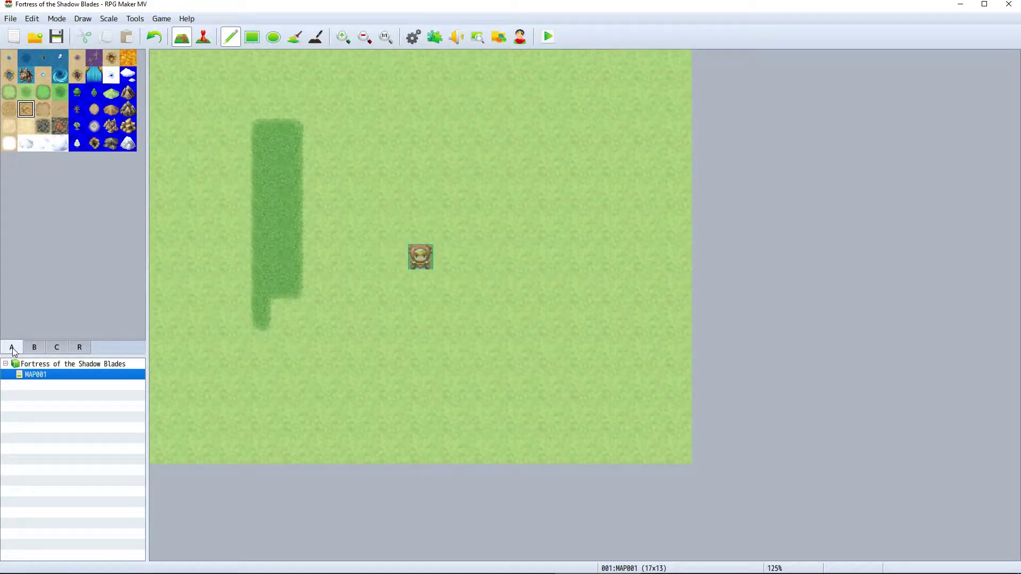
{"action": "left_click", "coordinate": [32, 346]}
{"action": "left_click", "coordinate": [57, 347]}
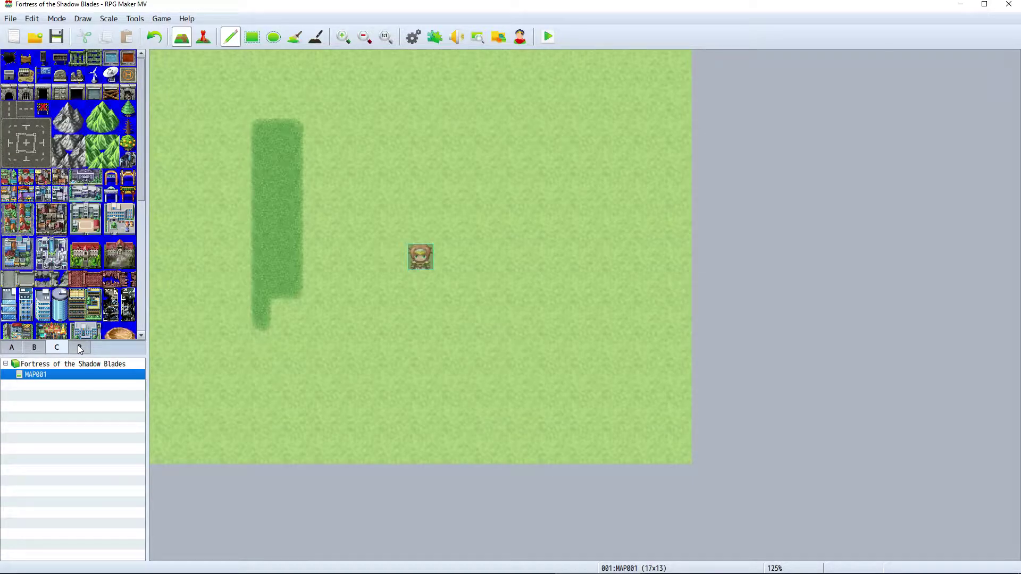
{"action": "left_click", "coordinate": [79, 348]}
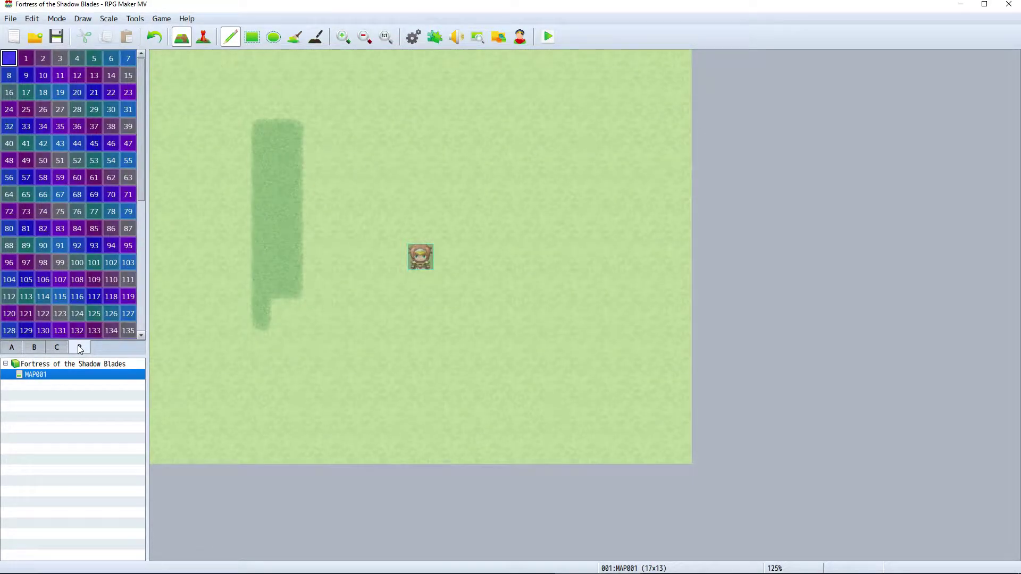
{"action": "left_click", "coordinate": [11, 349]}
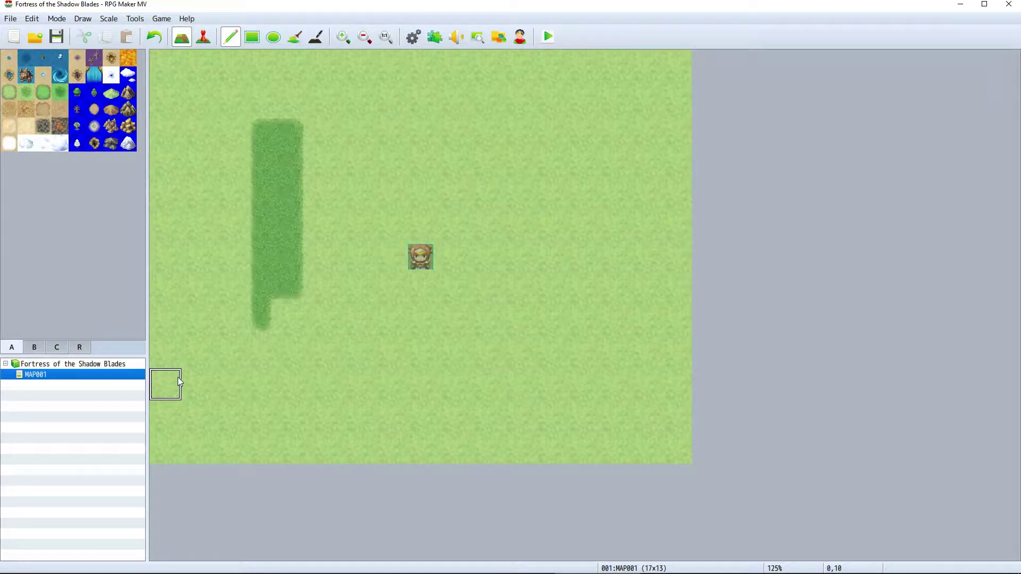
{"action": "left_click", "coordinate": [56, 364]}
Step: Add MAP002 under the project root with the default 17×13 Overworld properties
{"action": "right_click", "coordinate": [53, 387]}
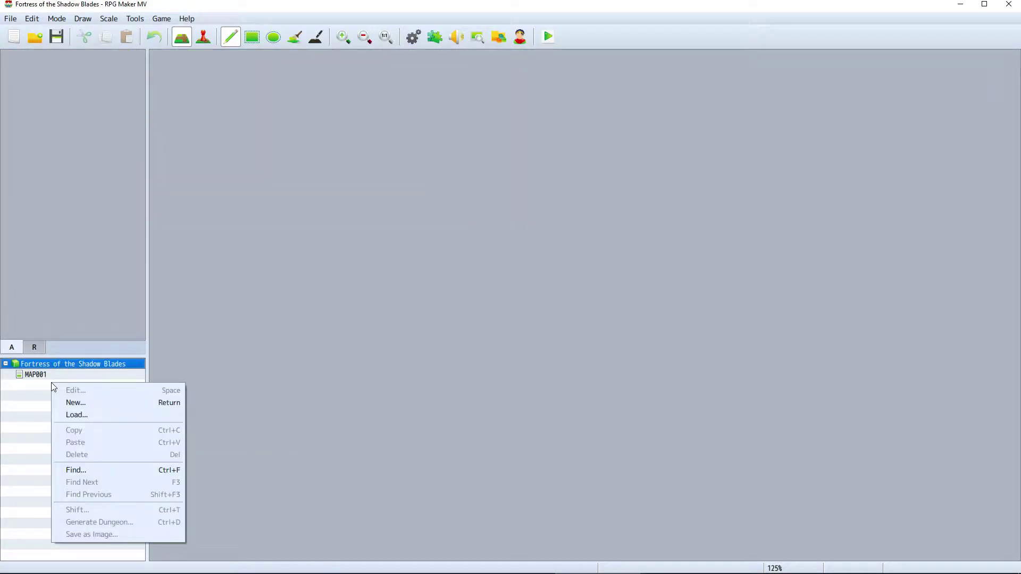
{"action": "left_click", "coordinate": [76, 403]}
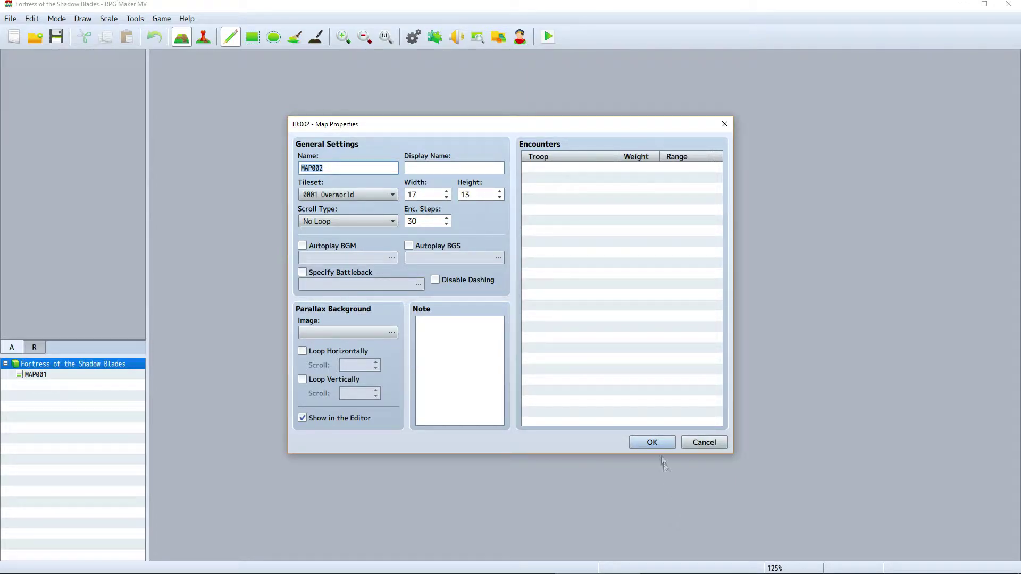
{"action": "left_click", "coordinate": [654, 442]}
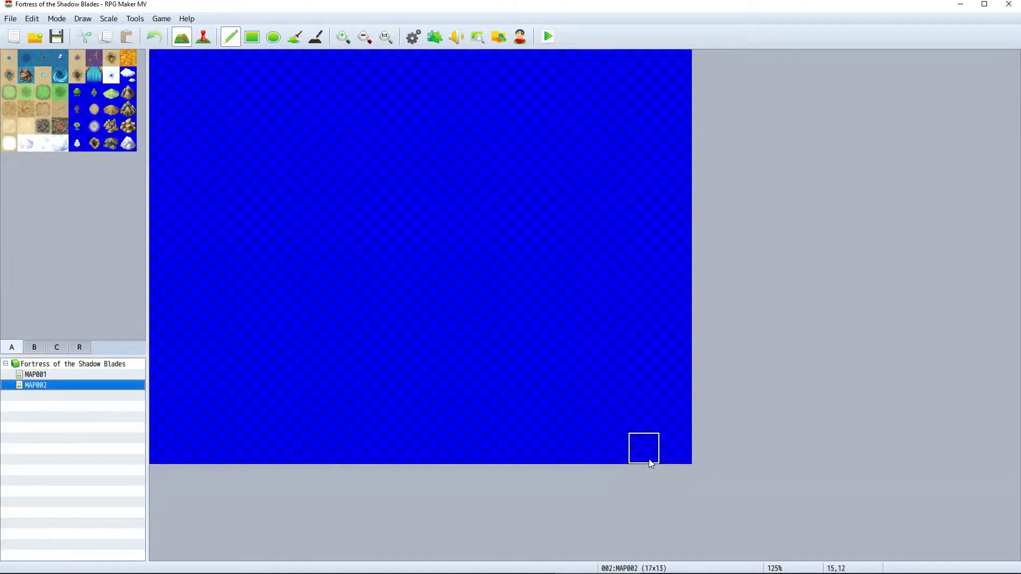
Step: Flood-fill the whole of MAP002 with the grass tile
{"action": "left_click", "coordinate": [295, 36]}
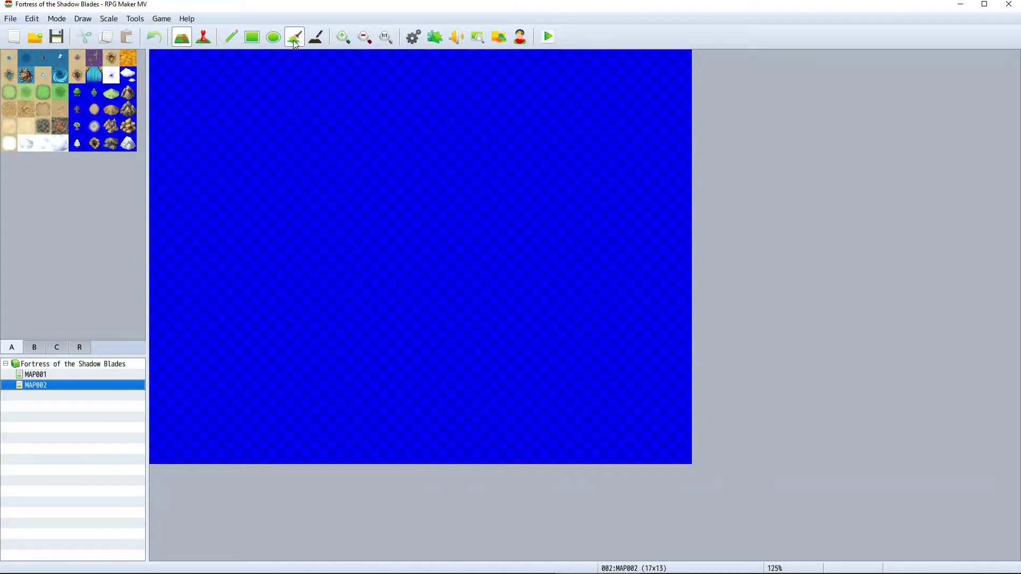
{"action": "left_click", "coordinate": [9, 92]}
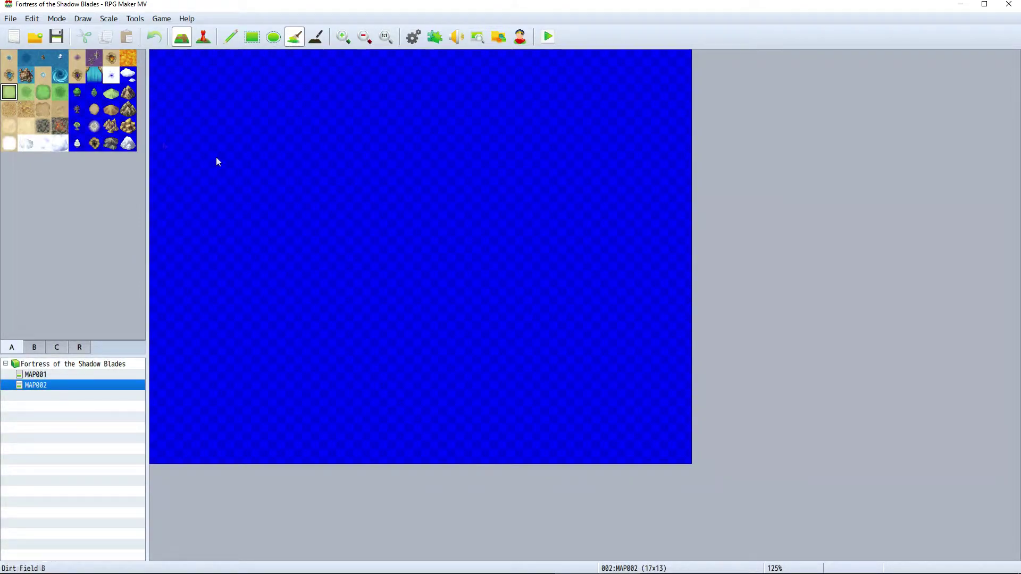
{"action": "left_click", "coordinate": [314, 171]}
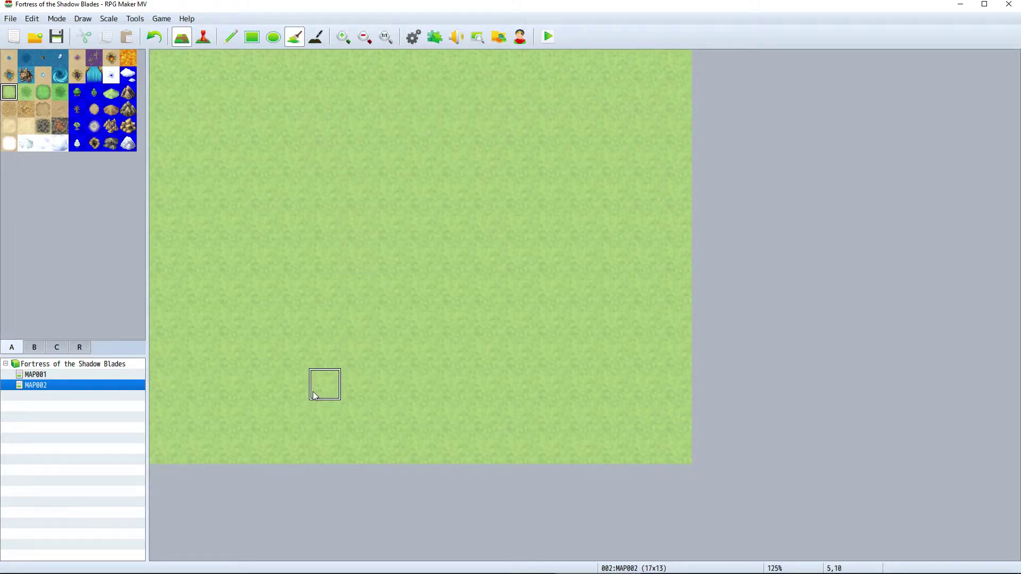
Step: Refill MAP002 with sand, compare it against MAP001, then return to MAP002
{"action": "left_click", "coordinate": [9, 126]}
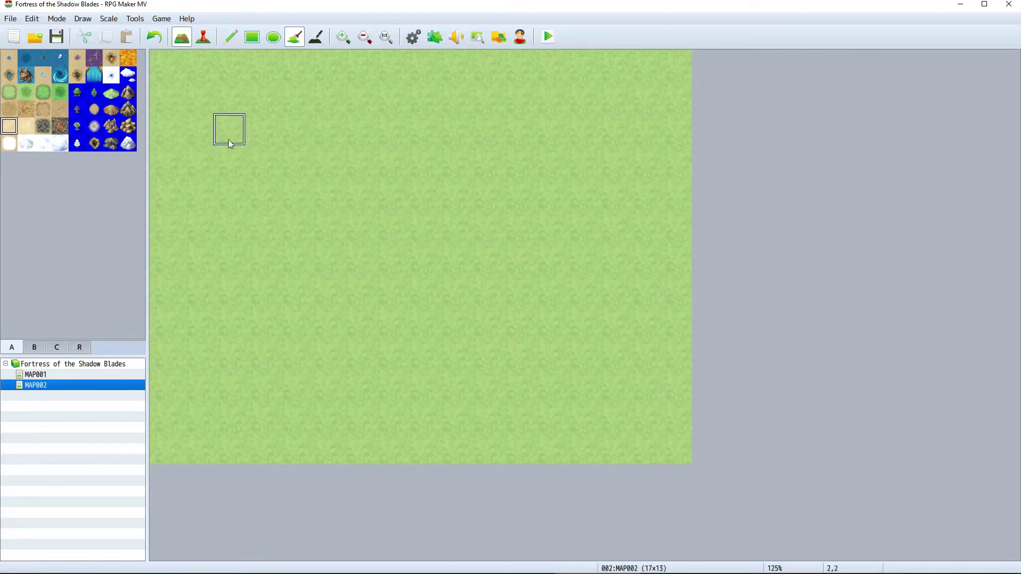
{"action": "left_click", "coordinate": [229, 141]}
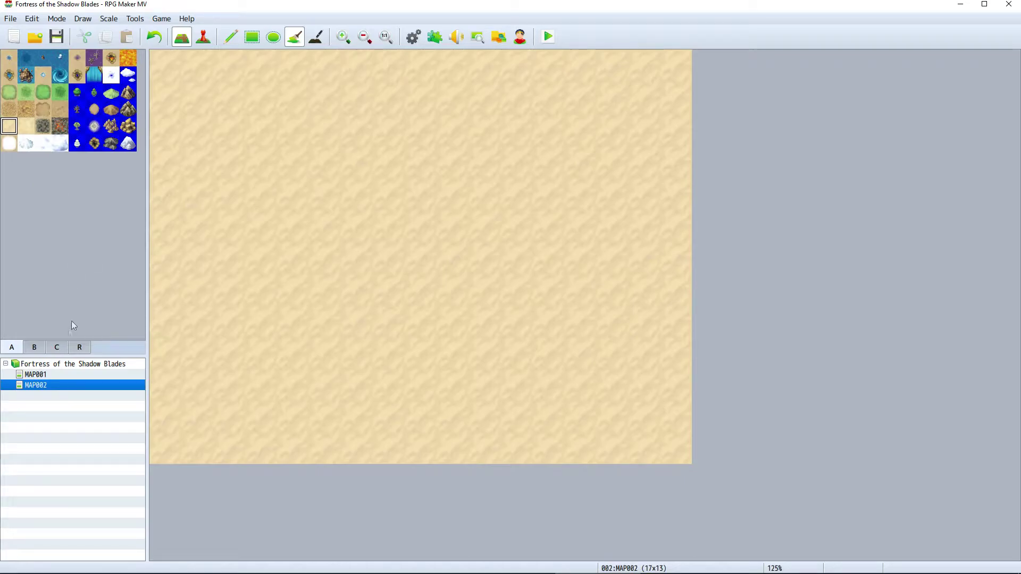
{"action": "left_click", "coordinate": [37, 374]}
{"action": "left_click", "coordinate": [42, 386]}
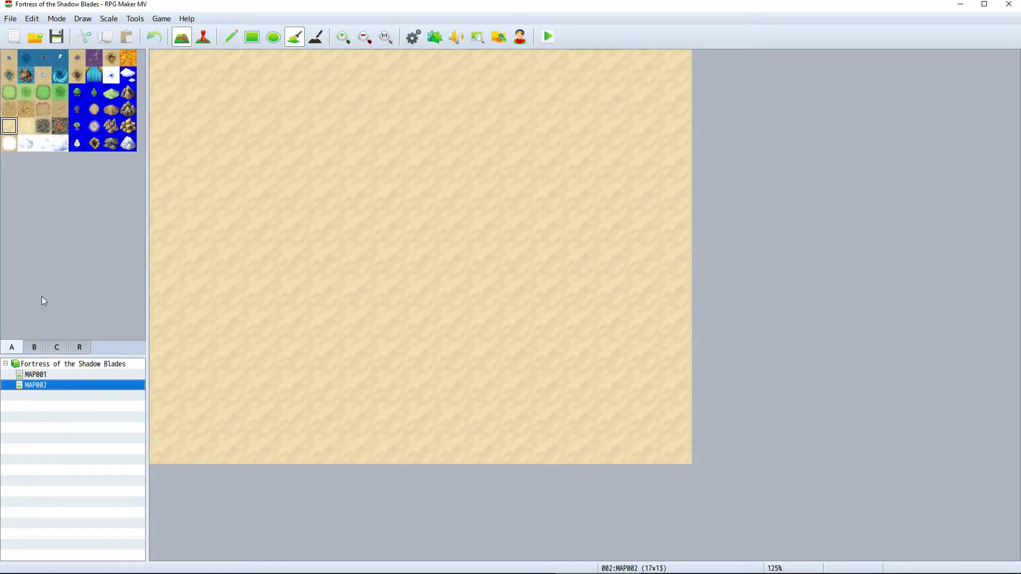
{"action": "right_click", "coordinate": [39, 382]}
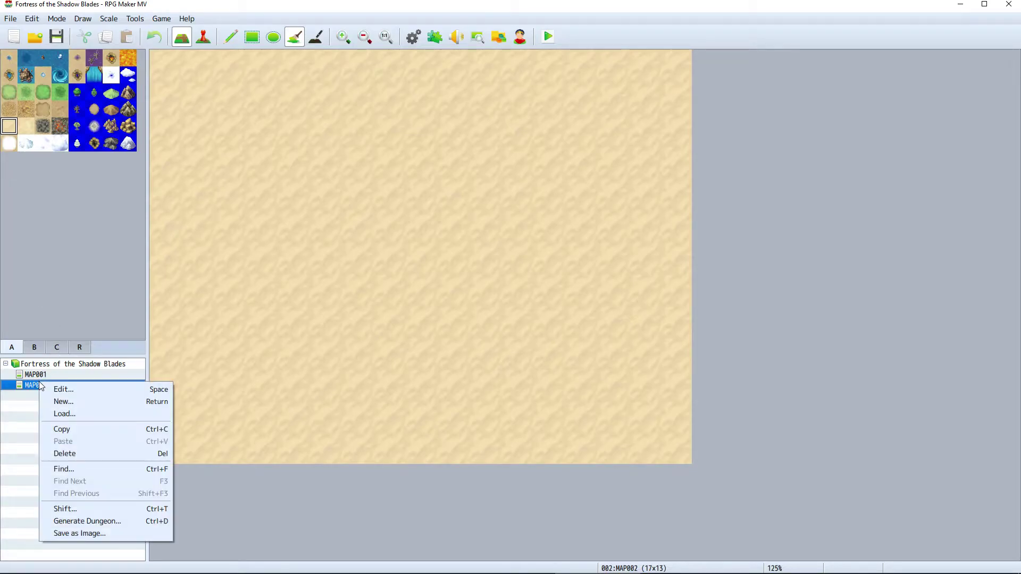
Step: Delete MAP002 and confirm, leaving only MAP001
{"action": "left_click", "coordinate": [89, 452]}
{"action": "left_click", "coordinate": [491, 316]}
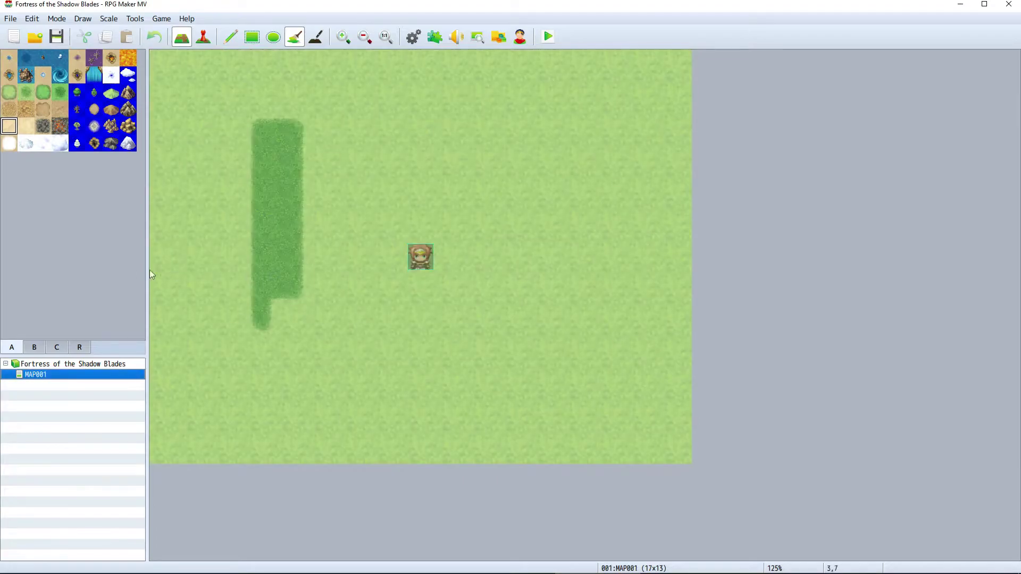